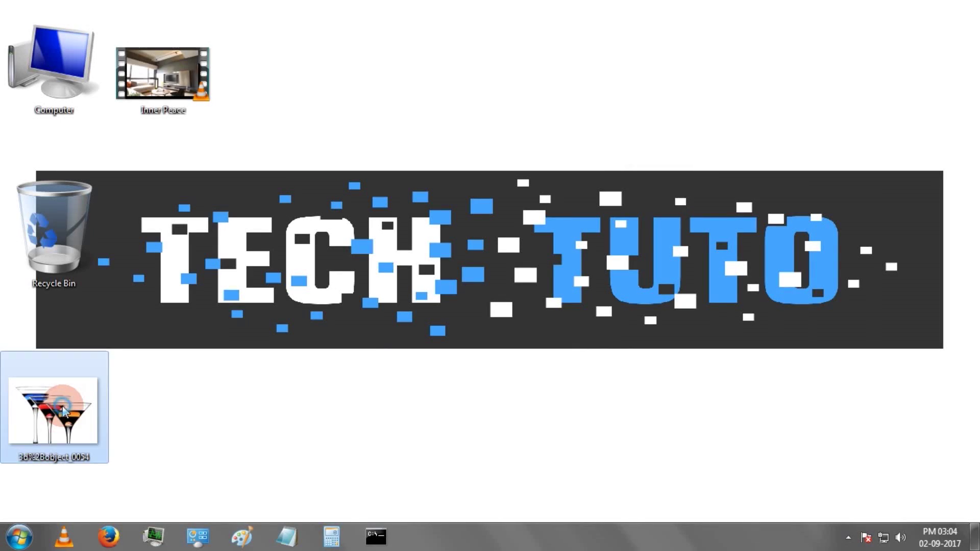
# Copy the Inner Peace video and the cocktail-glasses picture from the desktop
pyautogui.keyDown('ctrl'); pyautogui.click(187, 103); pyautogui.keyUp('ctrl')
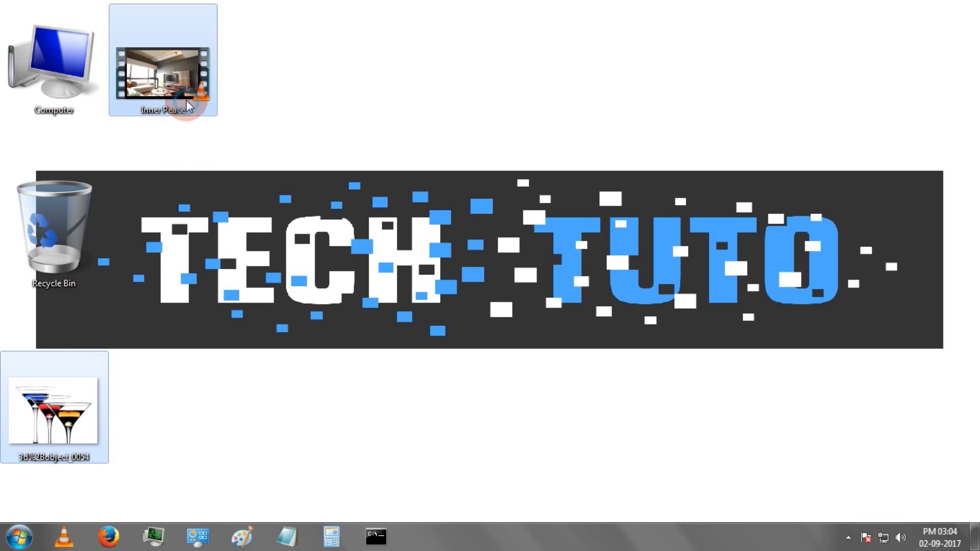
pyautogui.rightClick(180, 71)
pyautogui.click(227, 248)
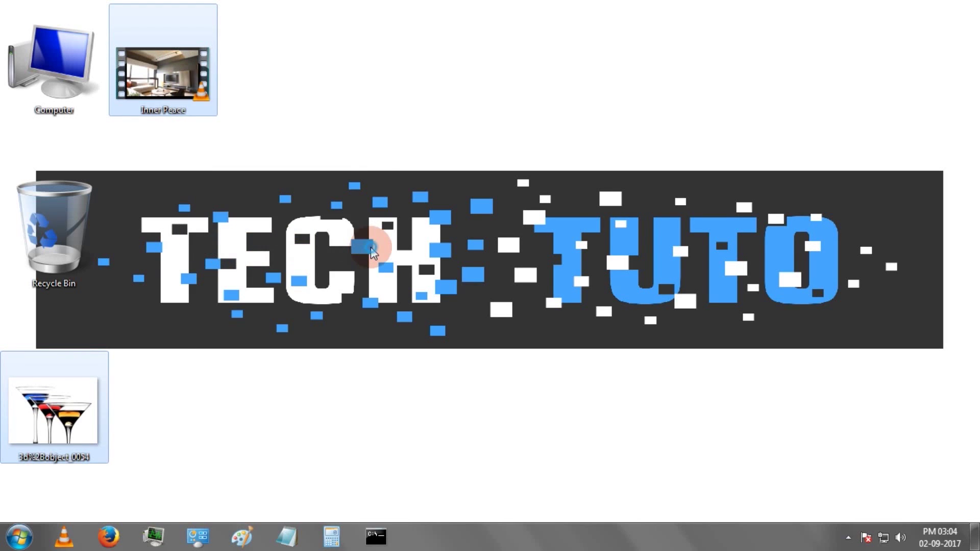
# Paste both files onto Removable Disk (F:) and open the copied picture to check it
pyautogui.doubleClick(29, 76)
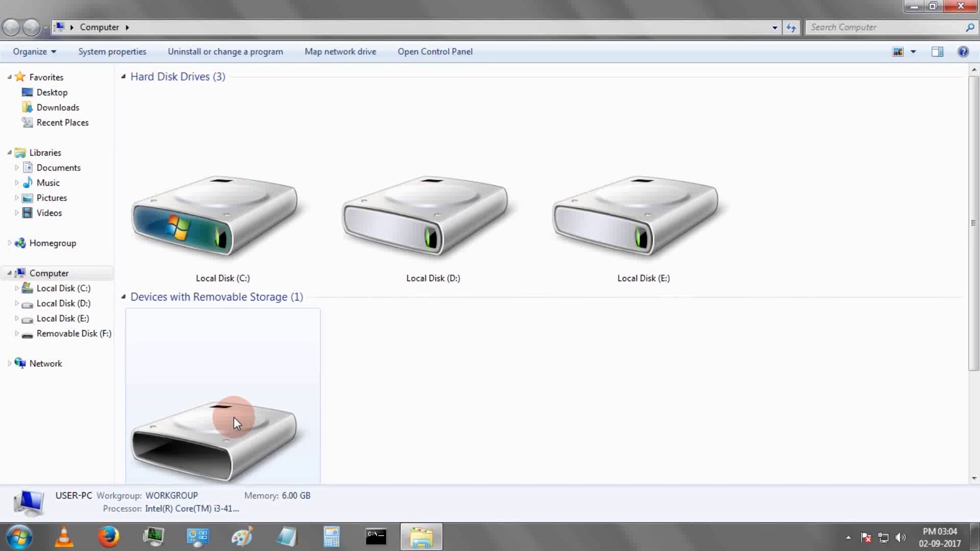
pyautogui.click(234, 417)
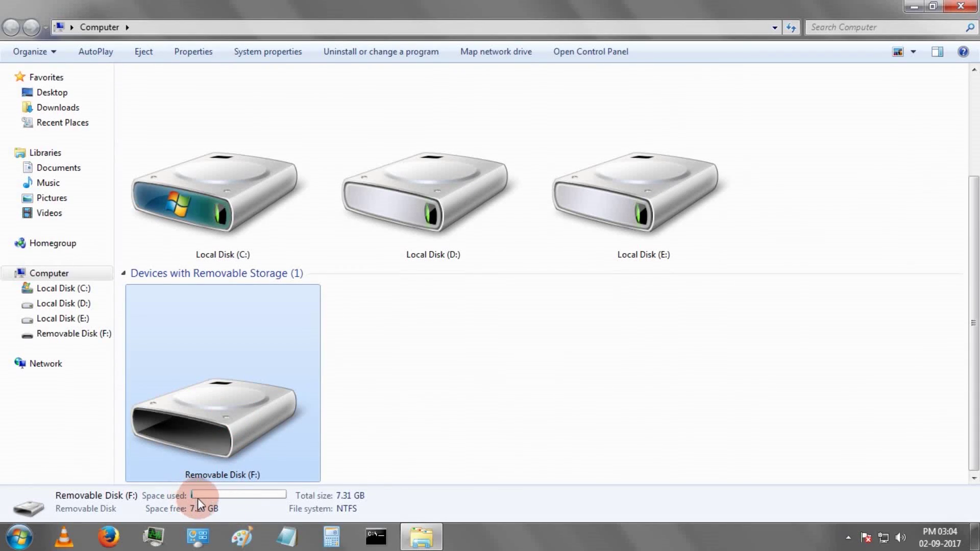
pyautogui.doubleClick(226, 385)
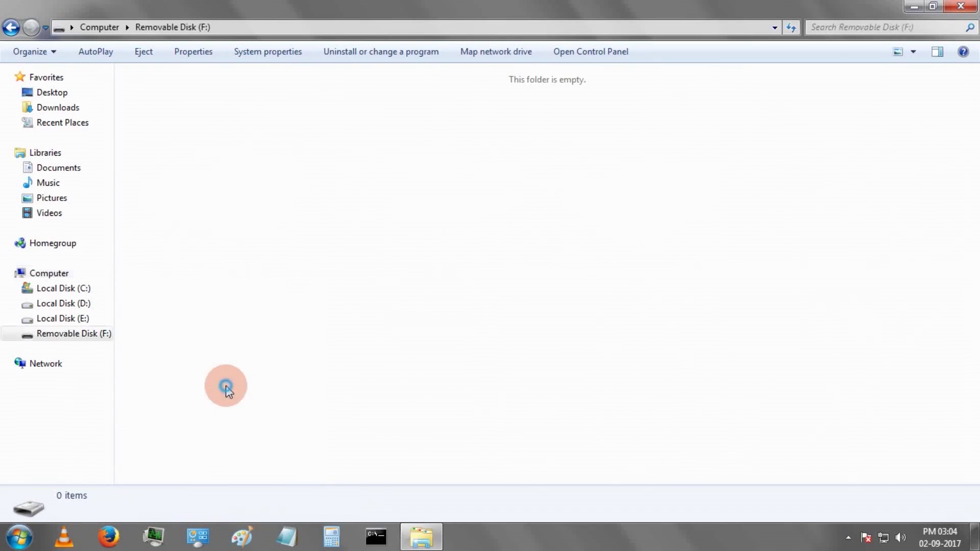
pyautogui.rightClick(269, 149)
pyautogui.click(305, 250)
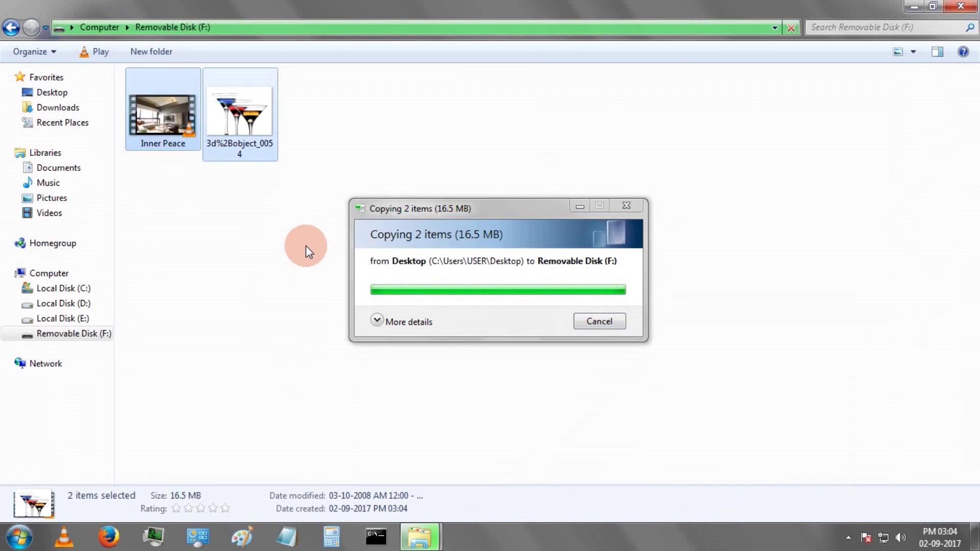
pyautogui.doubleClick(251, 130)
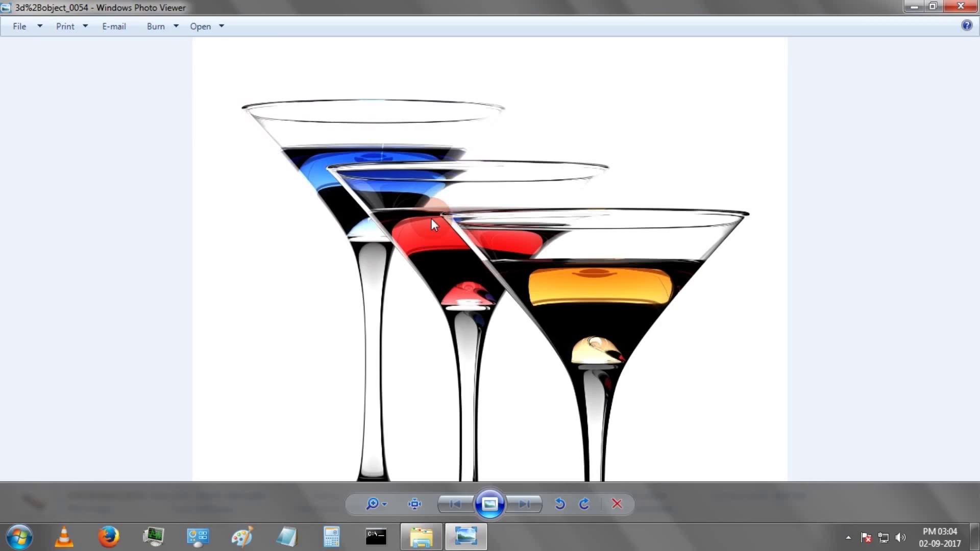
pyautogui.click(967, 6)
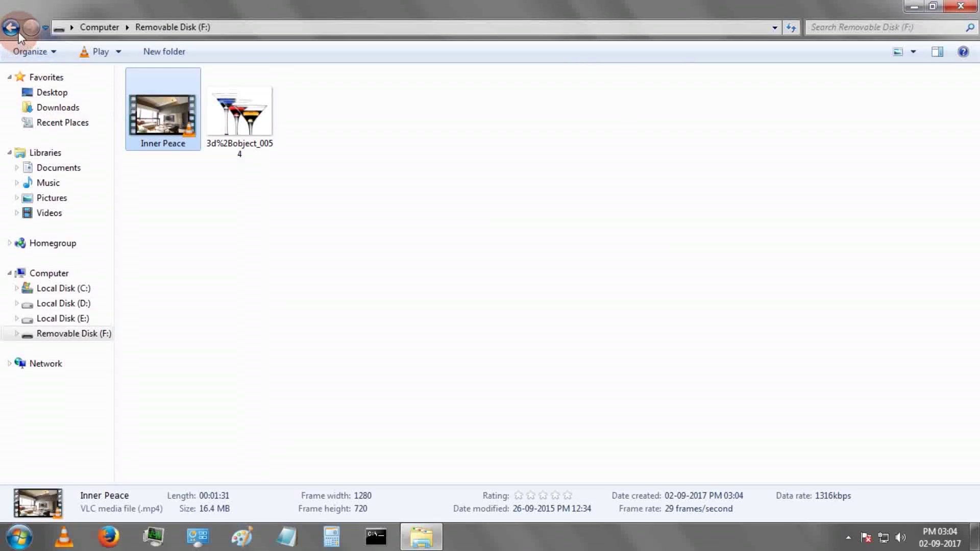
# Eject Removable Disk (F:) from the Computer view and close the window
pyautogui.click(15, 28)
pyautogui.rightClick(225, 426)
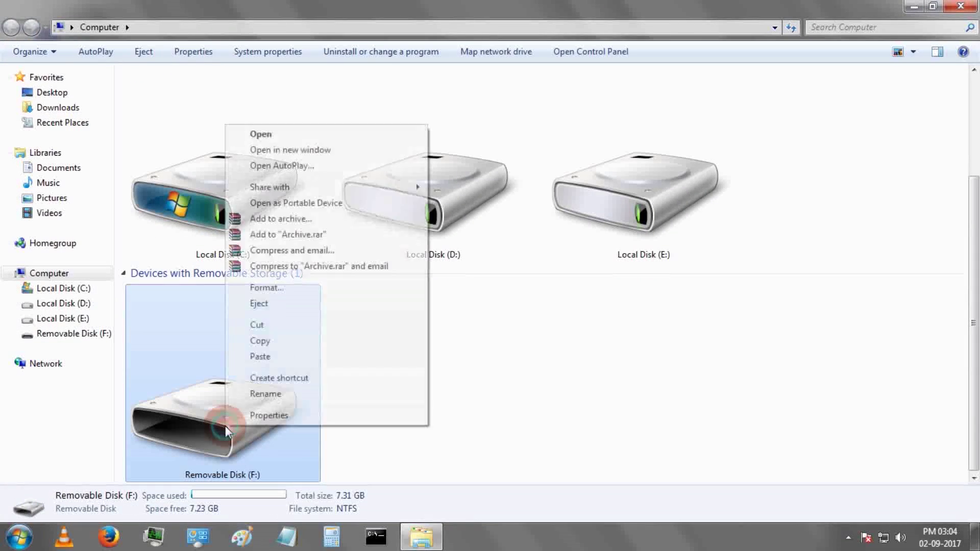
pyautogui.click(266, 302)
pyautogui.click(684, 496)
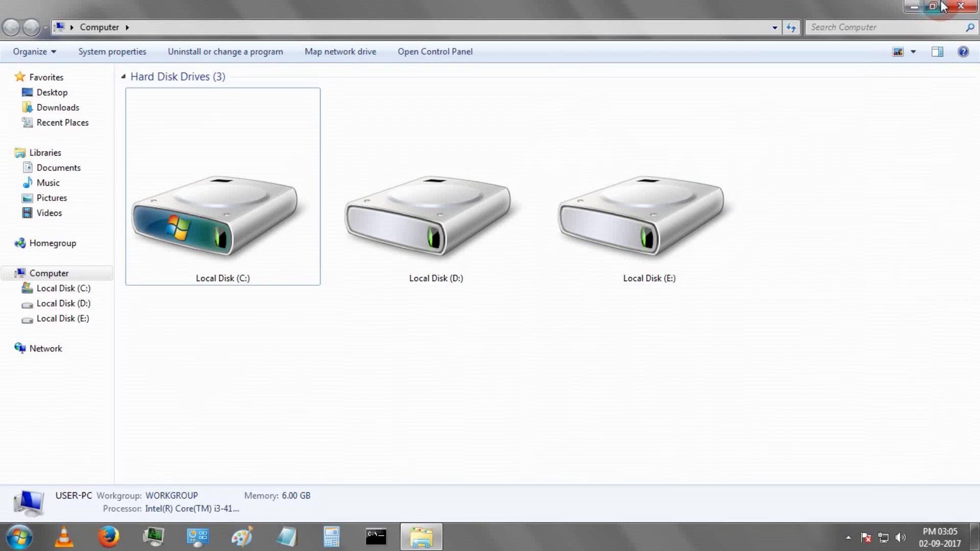
pyautogui.click(960, 6)
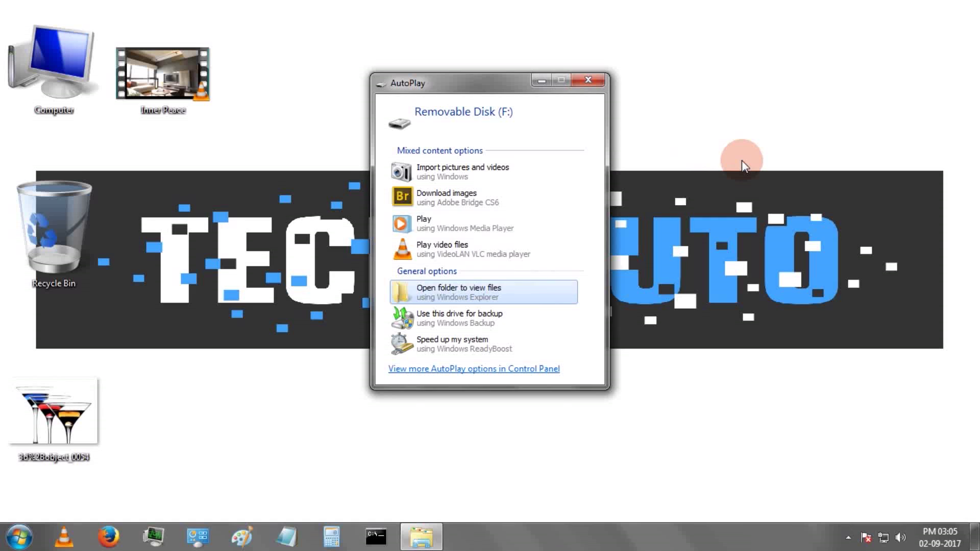
# Open the reconnected F: drive and permanently delete both its files
pyautogui.click(489, 289)
pyautogui.moveTo(324, 115); pyautogui.dragTo(134, 72)
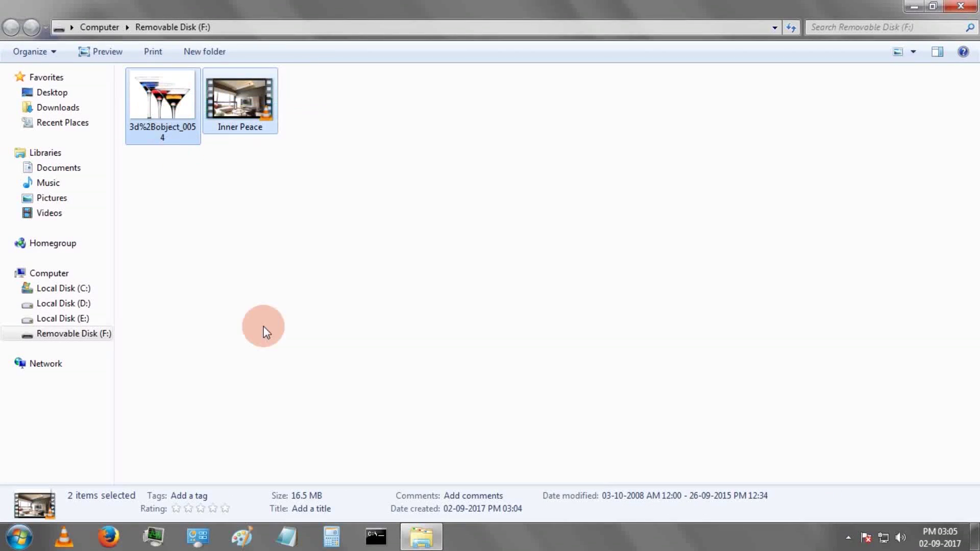
pyautogui.press('Delete')
pyautogui.click(555, 279)
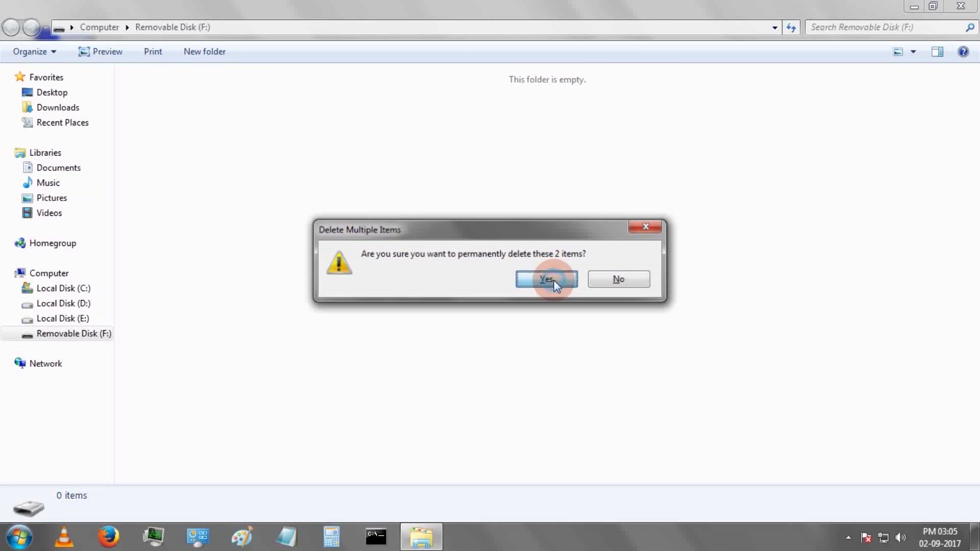
pyautogui.click(108, 26)
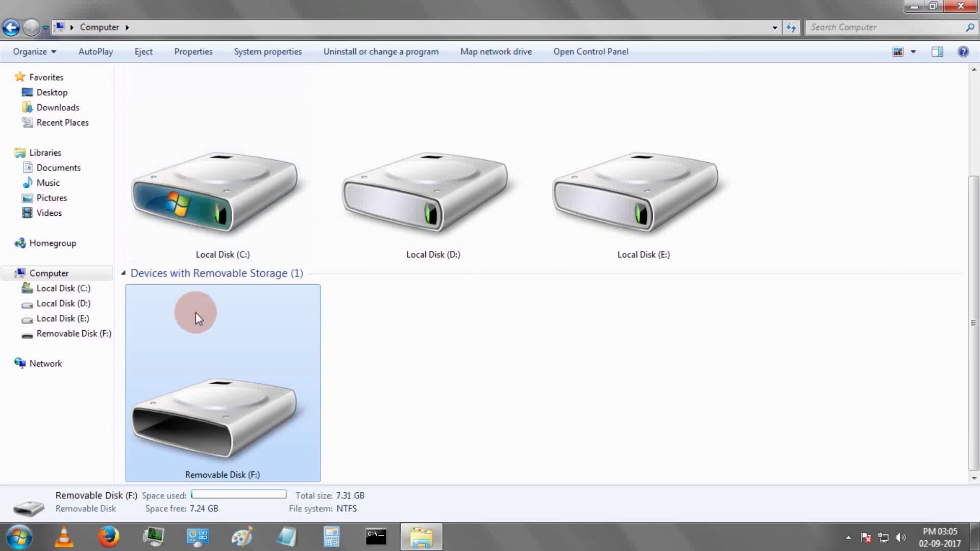
# Quick-format Removable Disk (F:) as NTFS, accepting the warnings, then confirm it is empty
pyautogui.rightClick(201, 390)
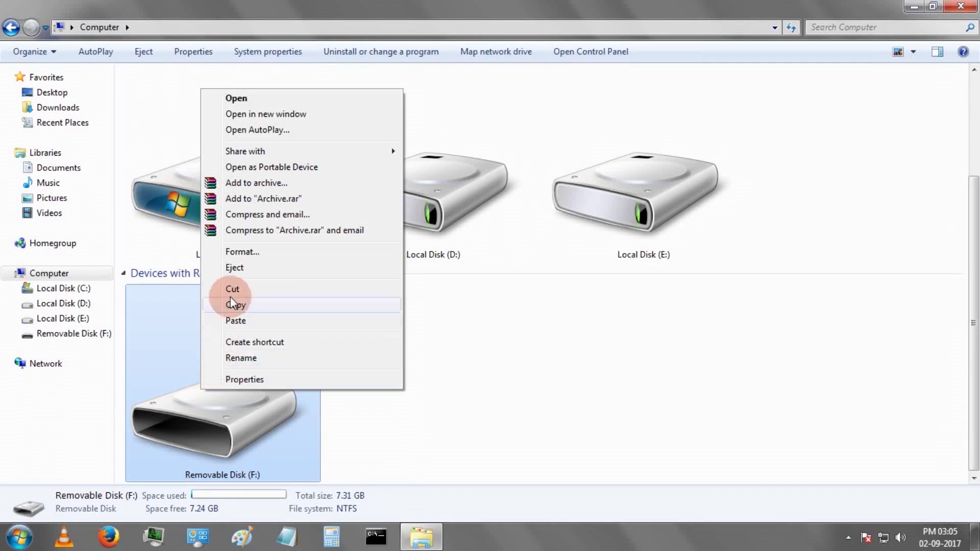
pyautogui.click(249, 253)
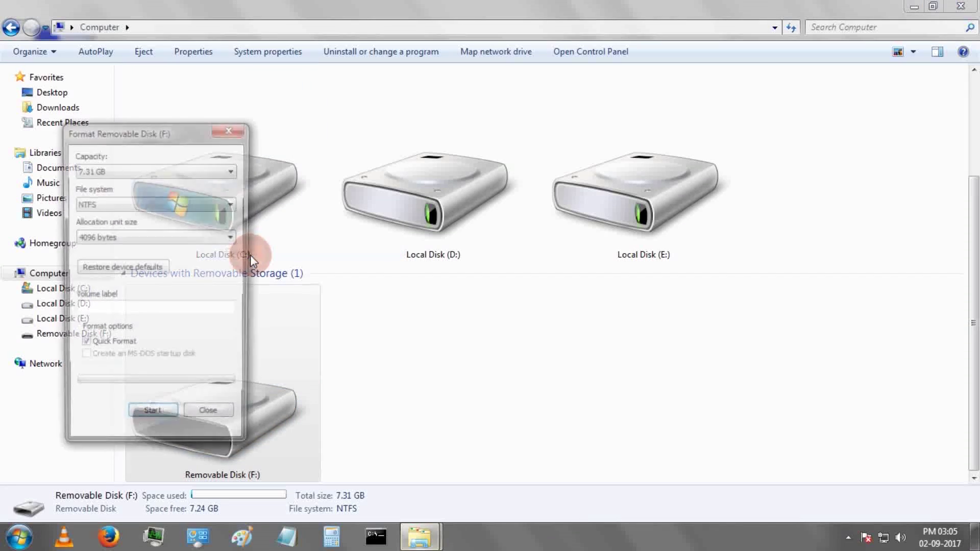
pyautogui.click(160, 421)
pyautogui.click(511, 268)
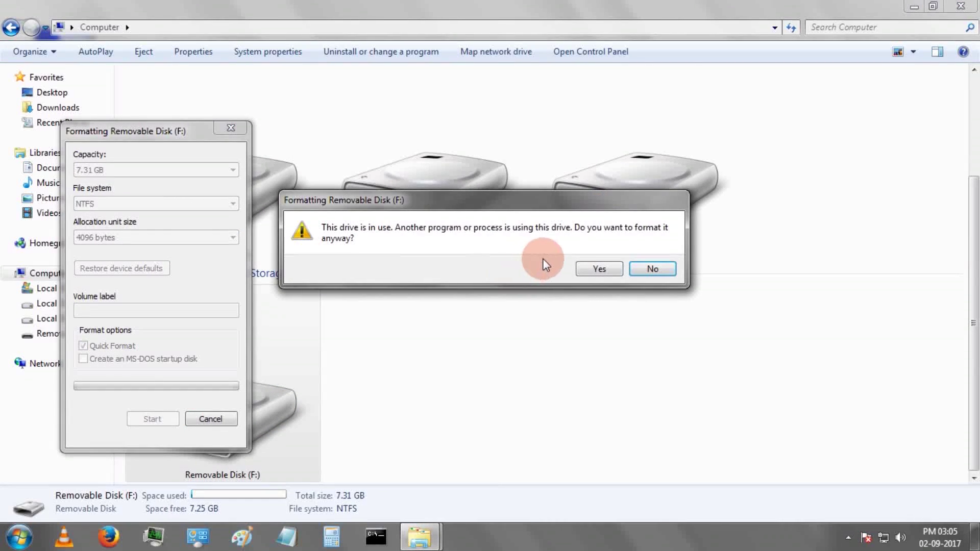
pyautogui.click(597, 269)
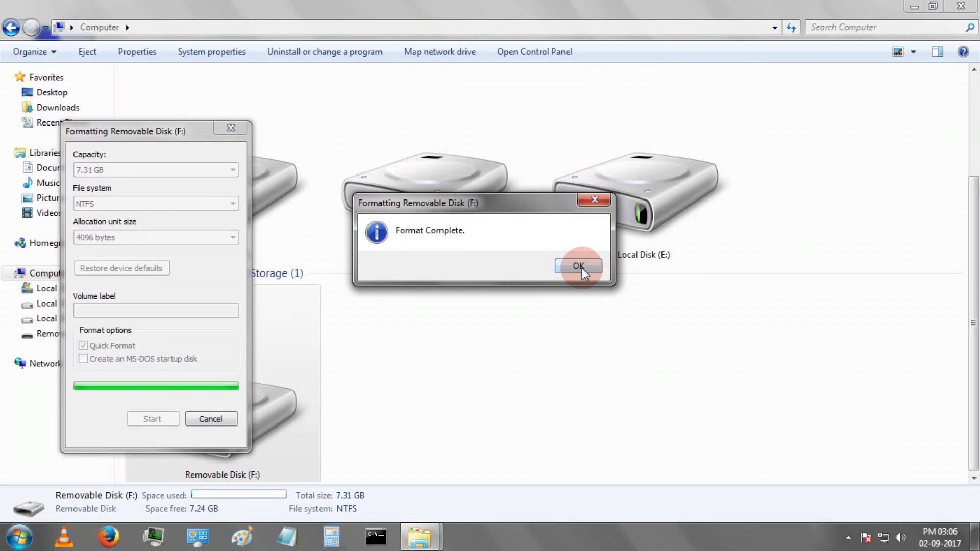
pyautogui.click(579, 266)
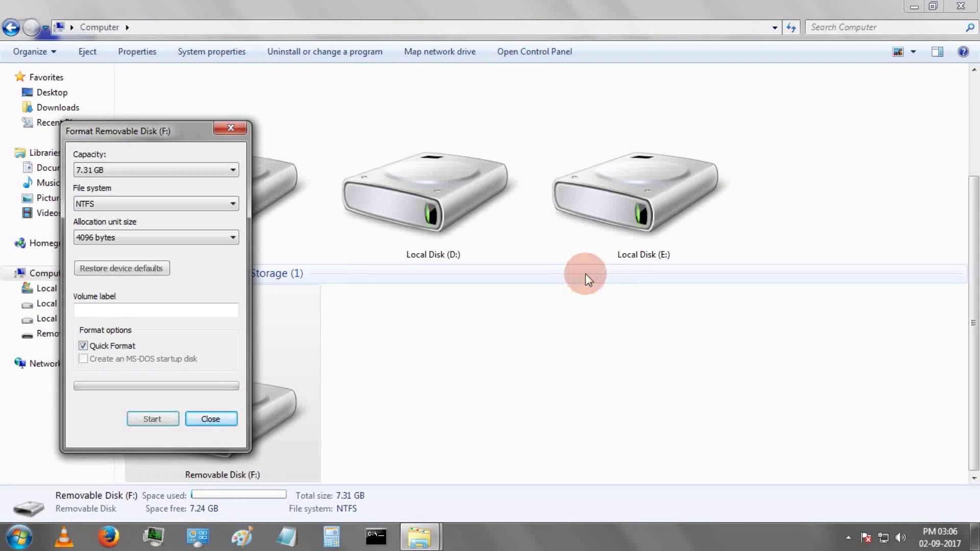
pyautogui.click(220, 415)
pyautogui.click(221, 415)
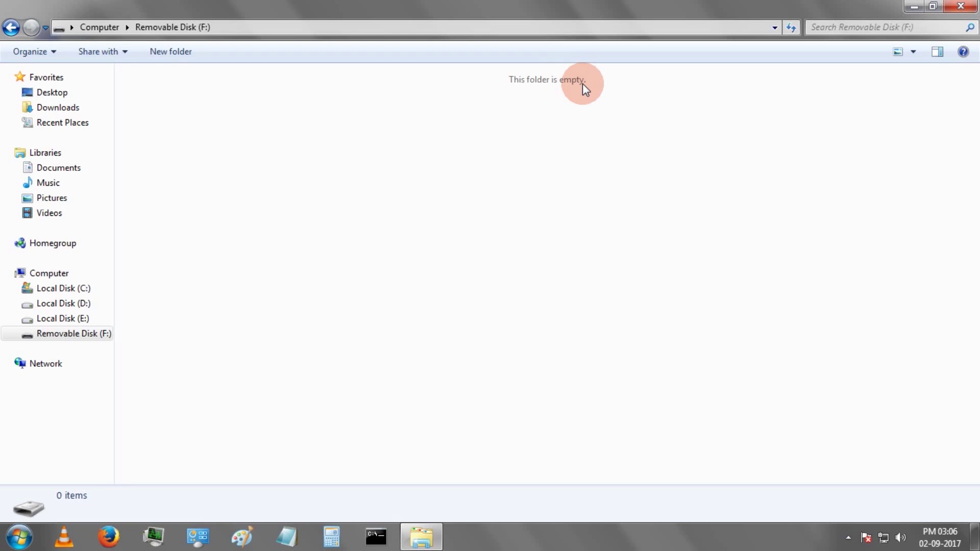
pyautogui.click(10, 27)
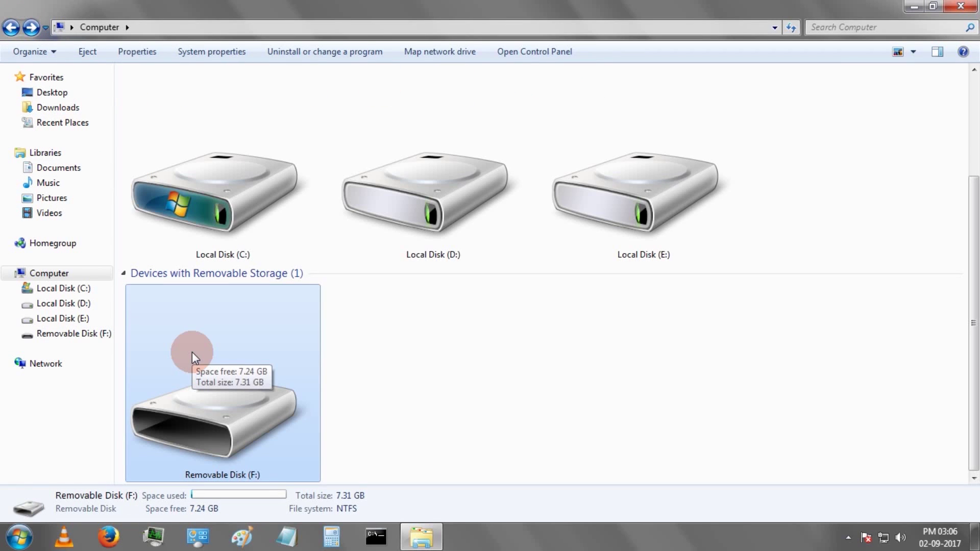
# Search Google for recuva in Firefox and open the FileHippo Recuva page in a new tab
pyautogui.click(971, 7)
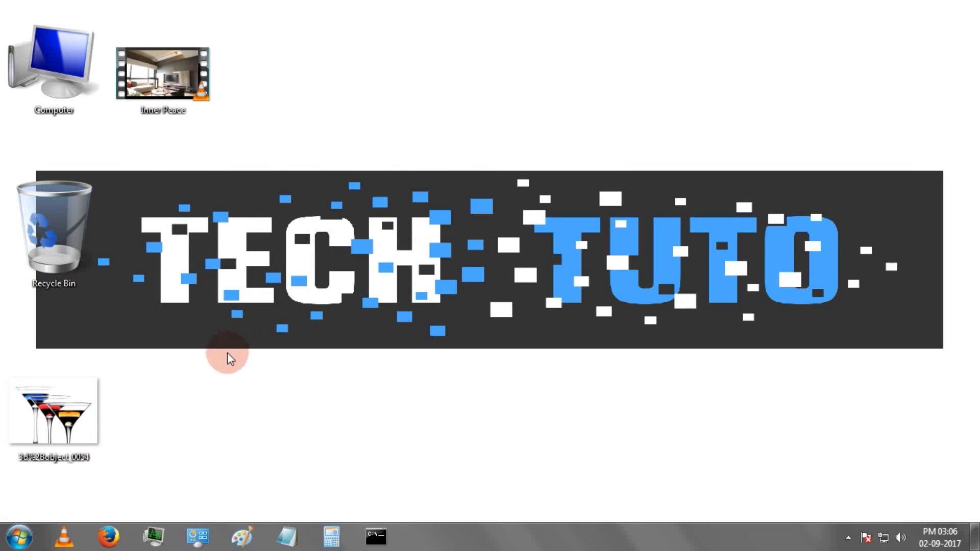
pyautogui.click(109, 536)
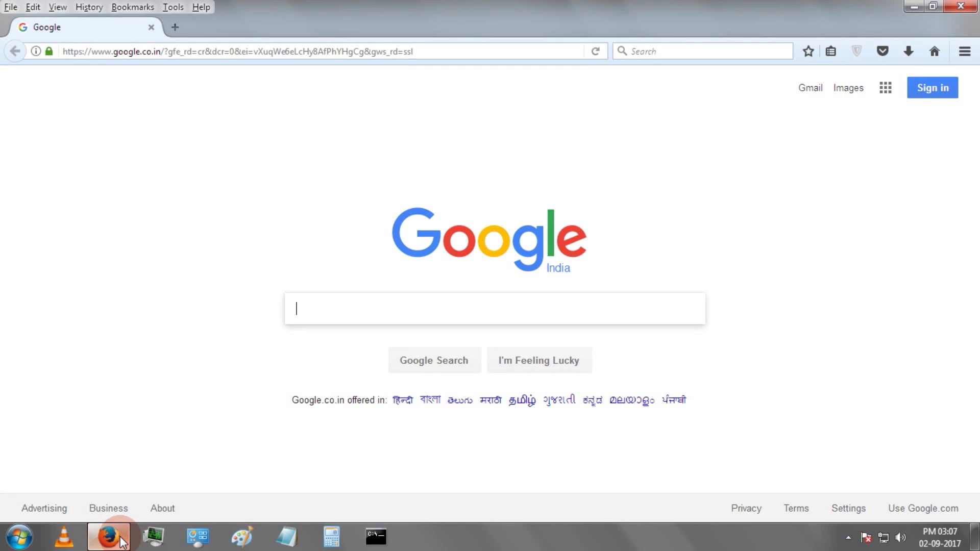
pyautogui.click(300, 313)
pyautogui.write('recuva')
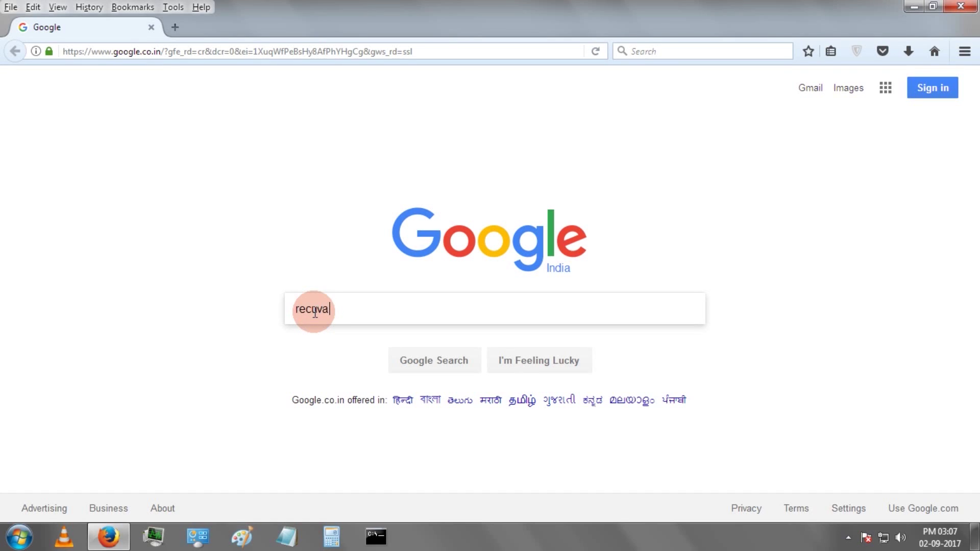
pyautogui.press('Return')
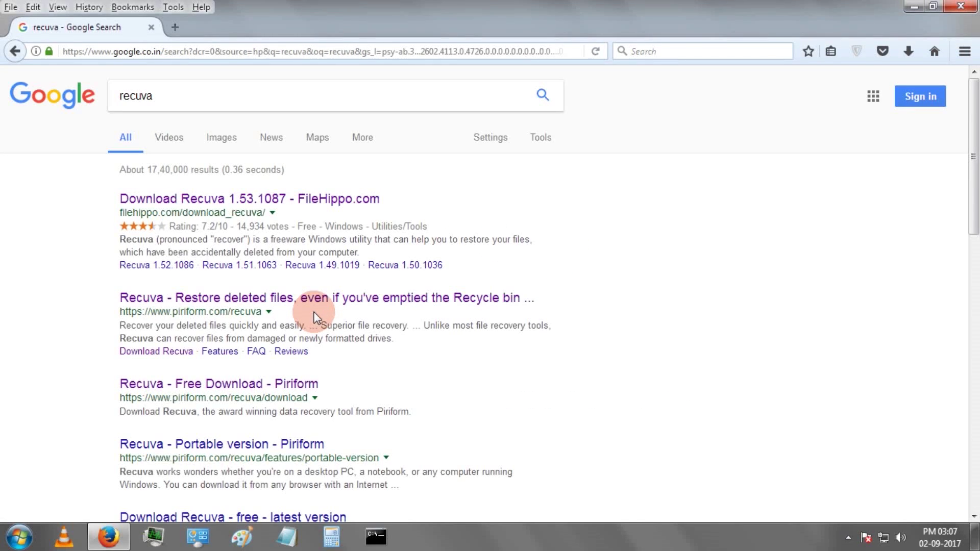
pyautogui.rightClick(268, 206)
pyautogui.click(270, 212)
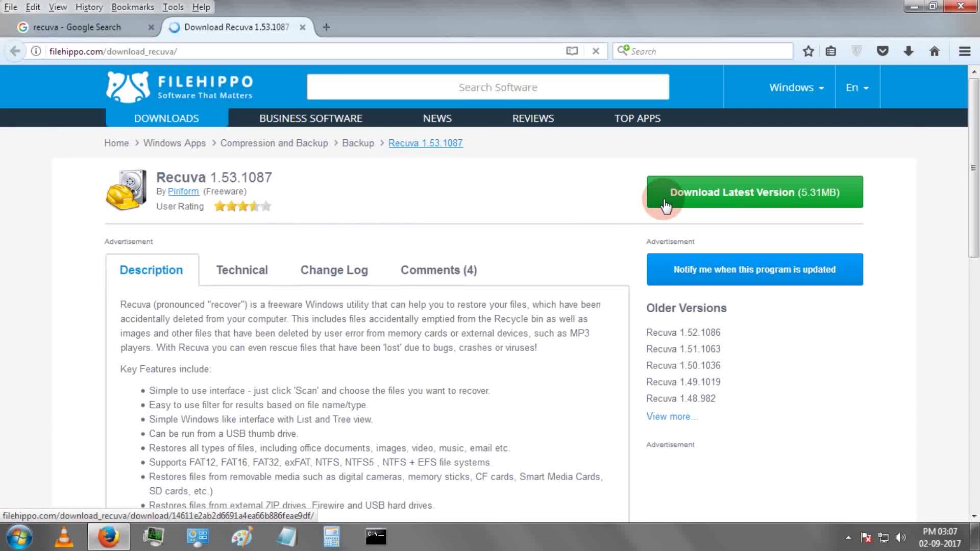
# Download and save the latest Recuva installer, rcsetup153.exe
pyautogui.click(666, 205)
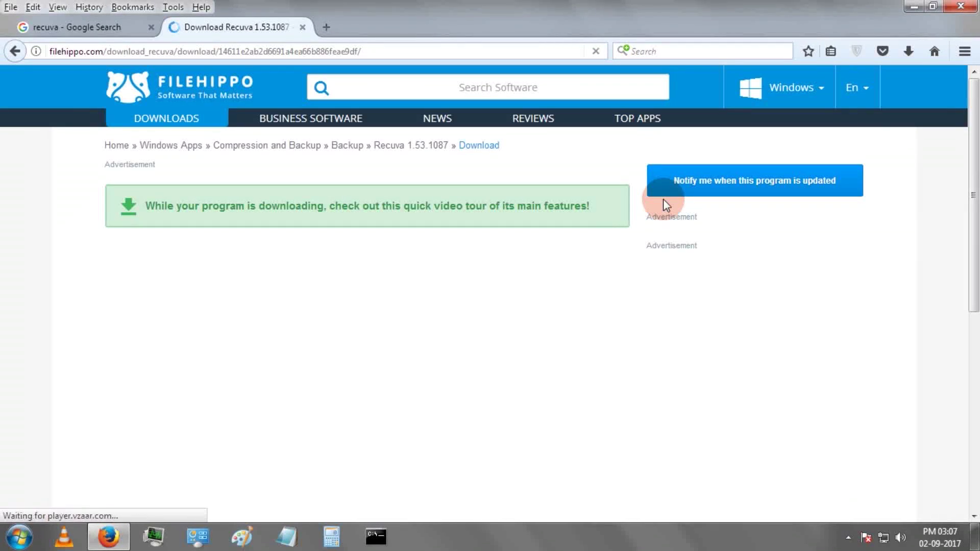
pyautogui.scroll(-3, 519, 312)
pyautogui.click(544, 256)
pyautogui.scroll(3, 541, 256)
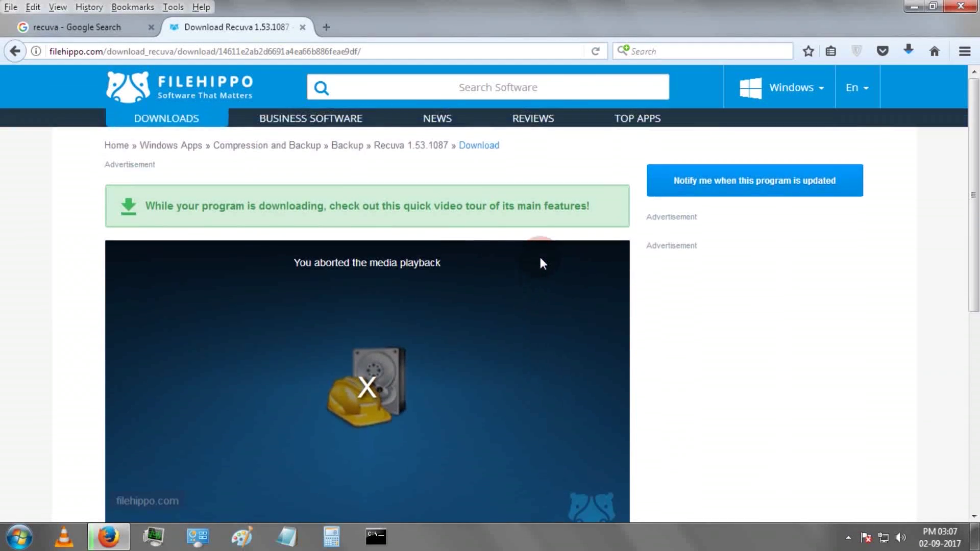
pyautogui.click(910, 51)
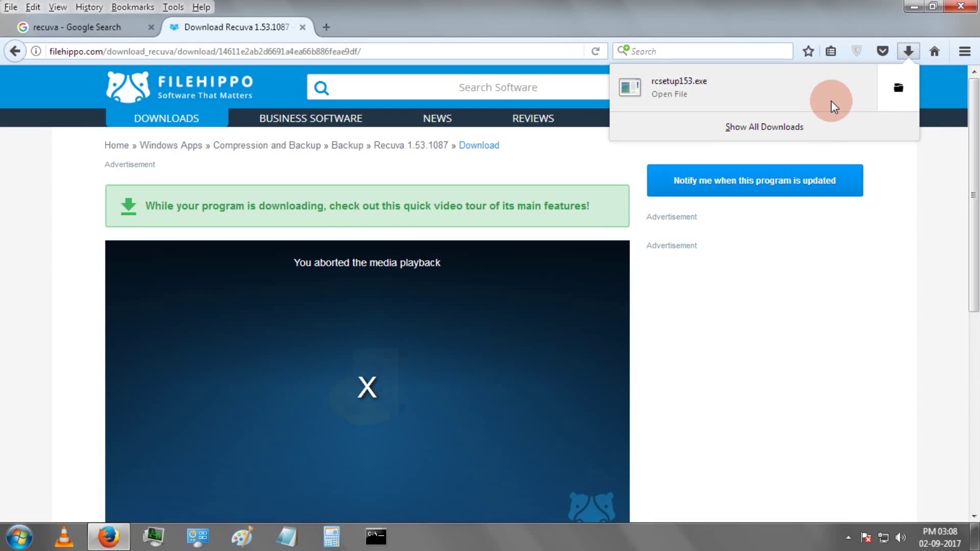
# Run rcsetup153.exe, install Recuva v1.53 without CCleaner, and launch Recuva
pyautogui.click(683, 95)
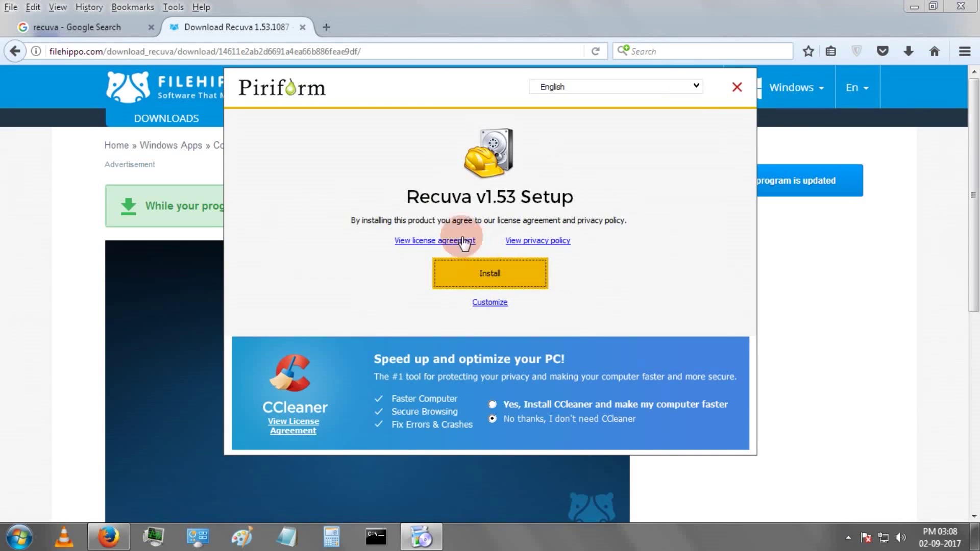
pyautogui.click(491, 279)
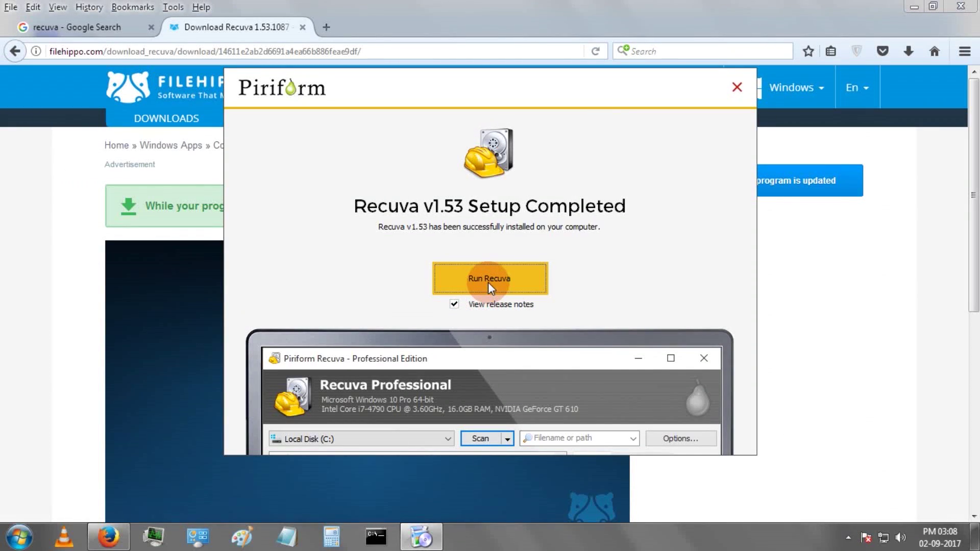
pyautogui.click(488, 282)
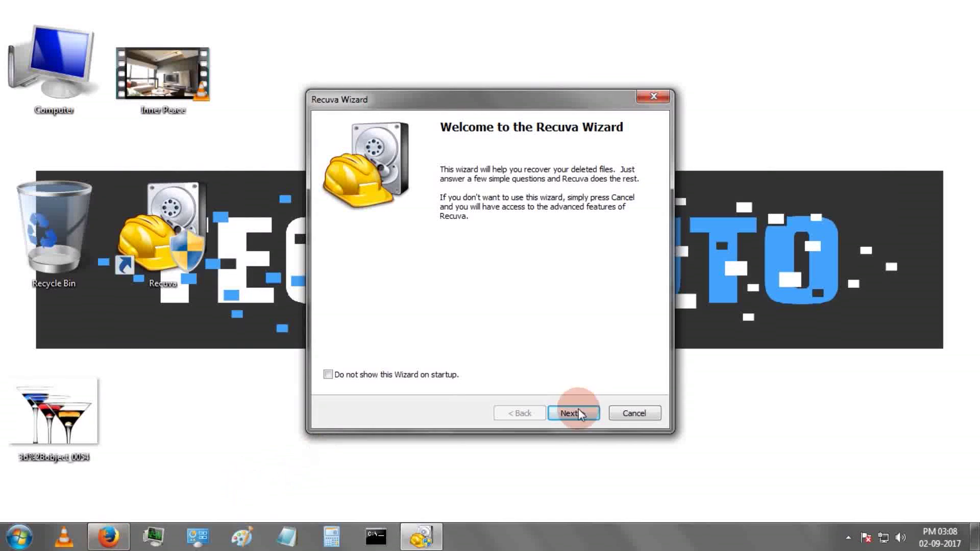
# Set the wizard to All Files in the specific location F:\ (Removable Disk)
pyautogui.click(577, 413)
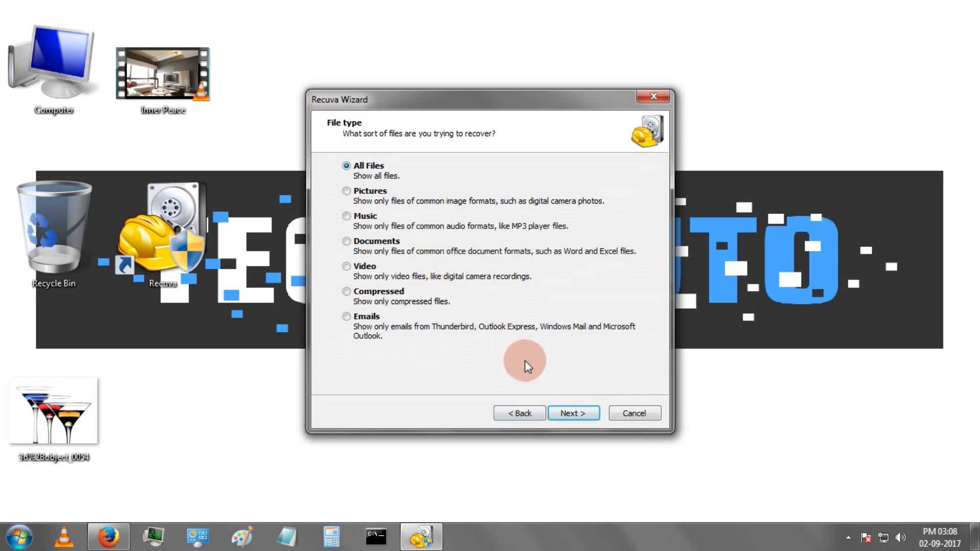
pyautogui.click(571, 414)
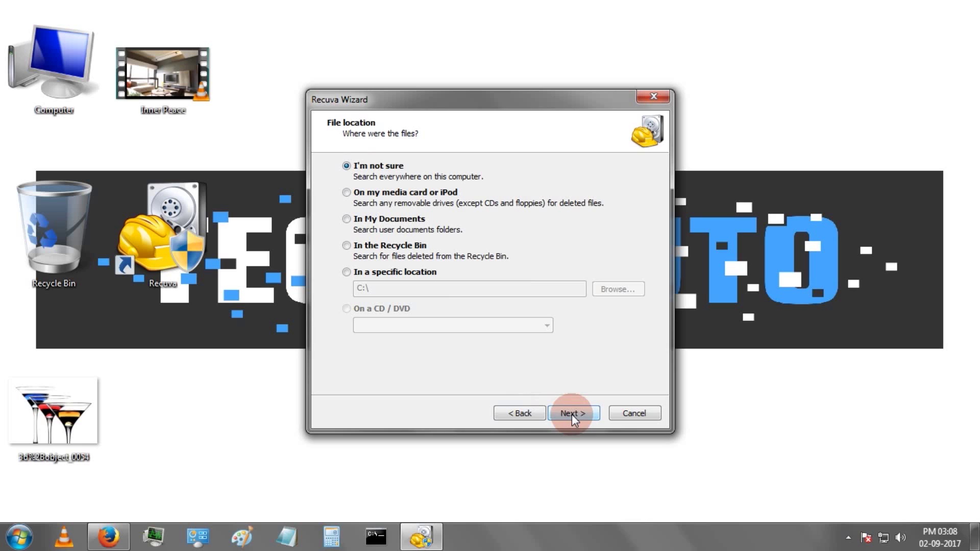
pyautogui.click(347, 272)
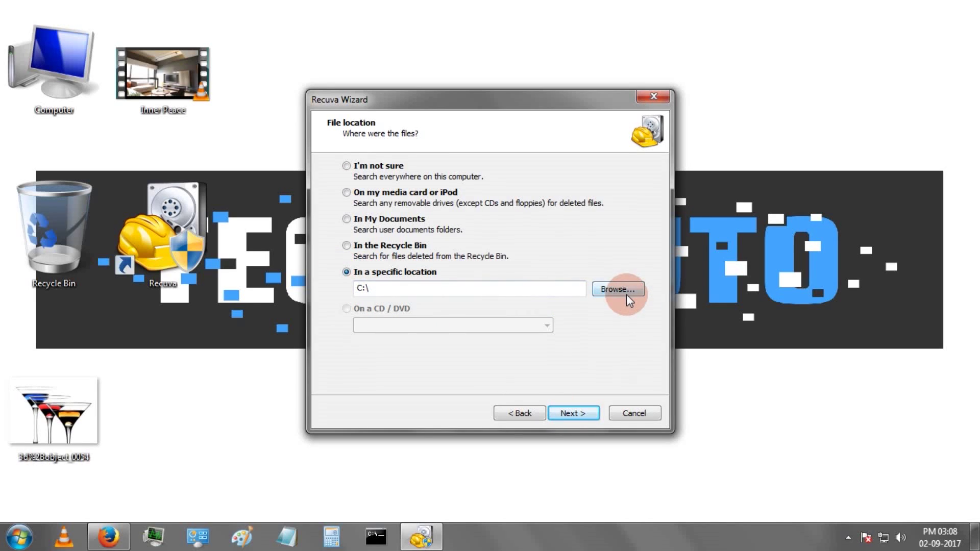
pyautogui.click(626, 294)
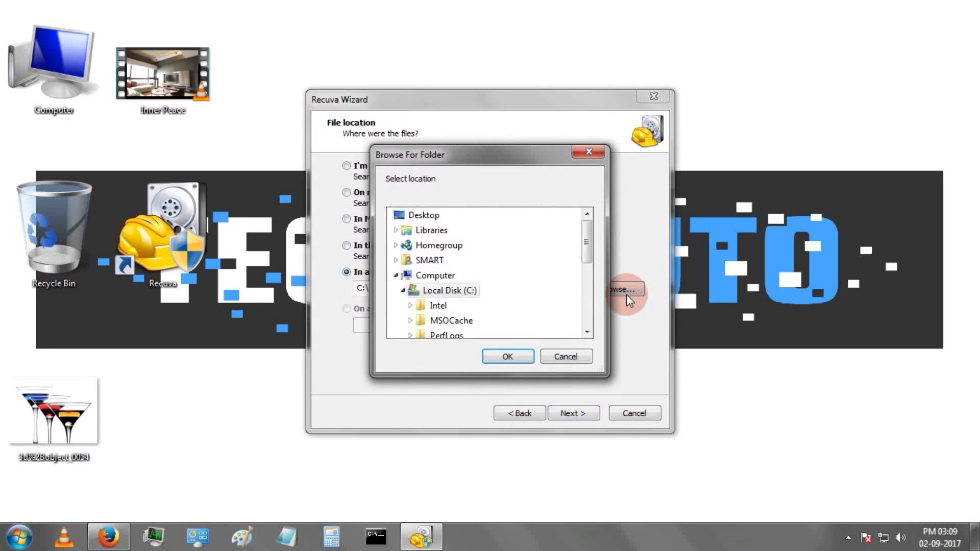
pyautogui.moveTo(588, 250); pyautogui.dragTo(585, 316)
pyautogui.click(489, 311)
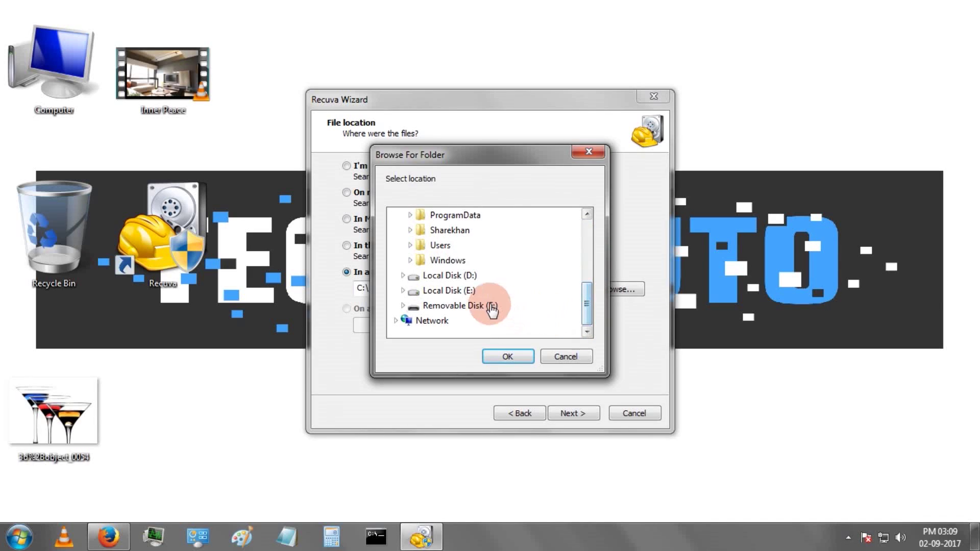
pyautogui.click(505, 357)
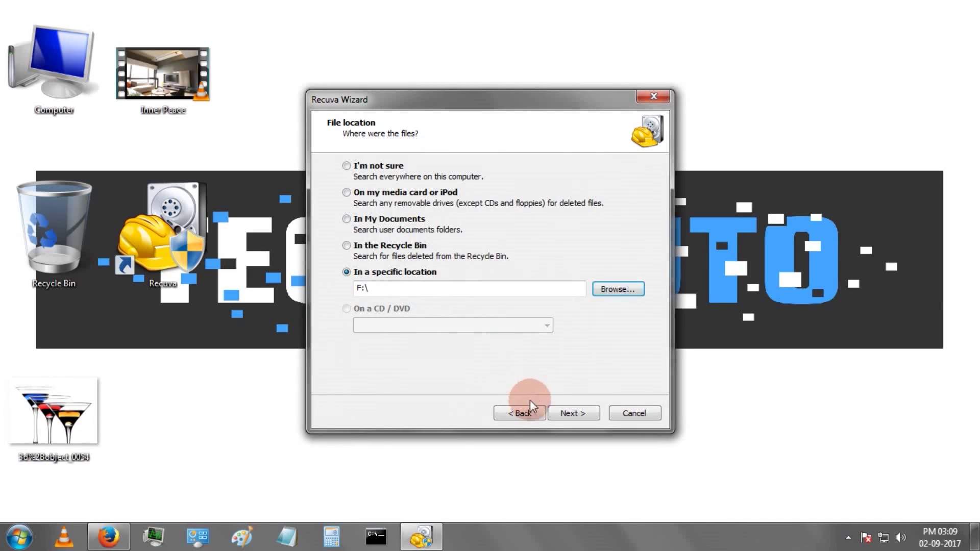
pyautogui.click(566, 411)
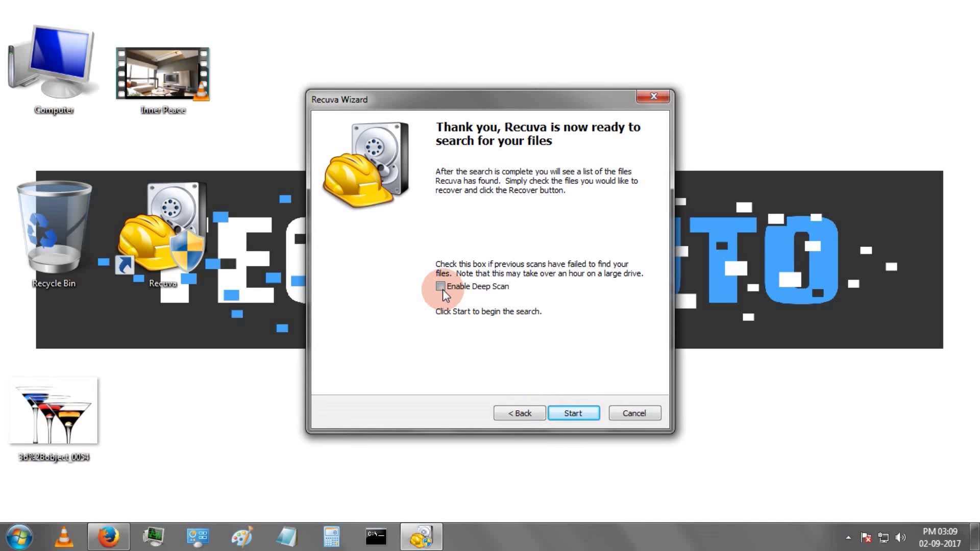
# Scan F:\ and, when no files are found, rescan with Deep Scan
pyautogui.click(577, 412)
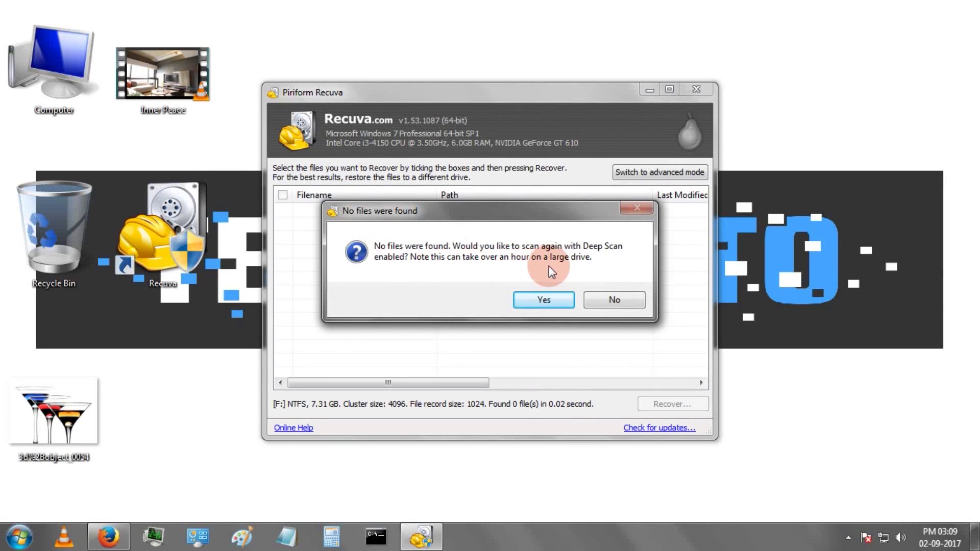
pyautogui.click(543, 300)
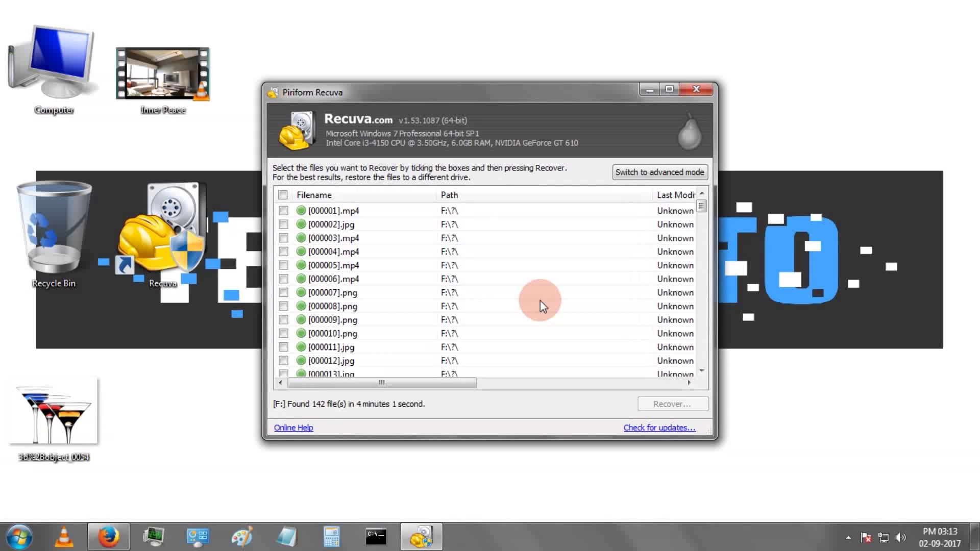
# Check the Inner Peace video's Properties and note its 16.4 MB size
pyautogui.click(155, 90)
pyautogui.rightClick(155, 89)
pyautogui.click(195, 405)
pyautogui.moveTo(224, 245); pyautogui.dragTo(244, 245)
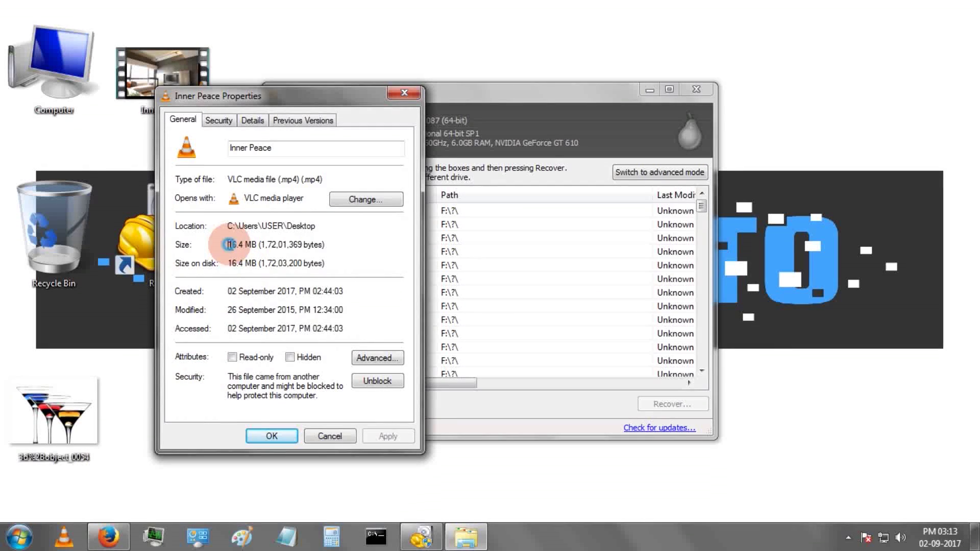
pyautogui.click(403, 93)
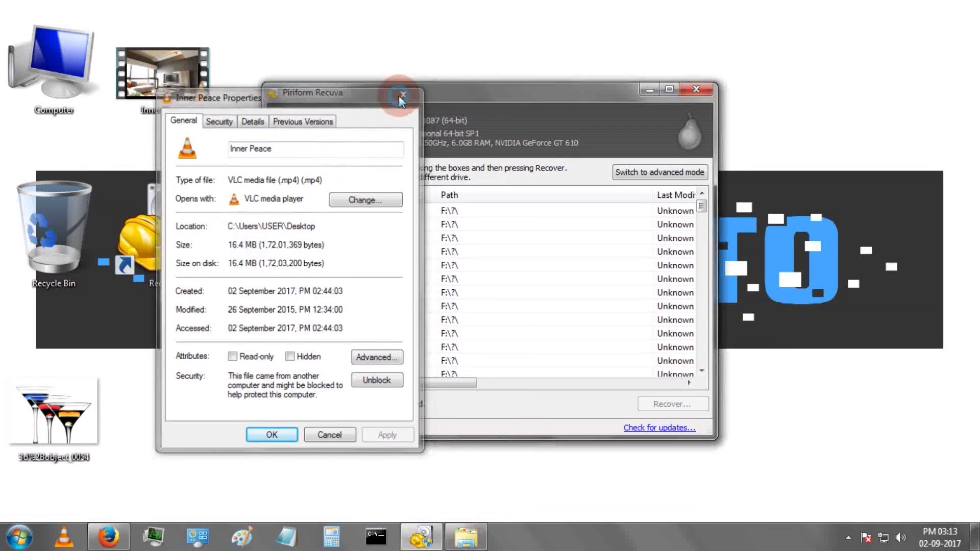
# Maximize Recuva's results and select [000001].mp4 and [000002].jpg to compare sizes
pyautogui.click(563, 92)
pyautogui.click(674, 90)
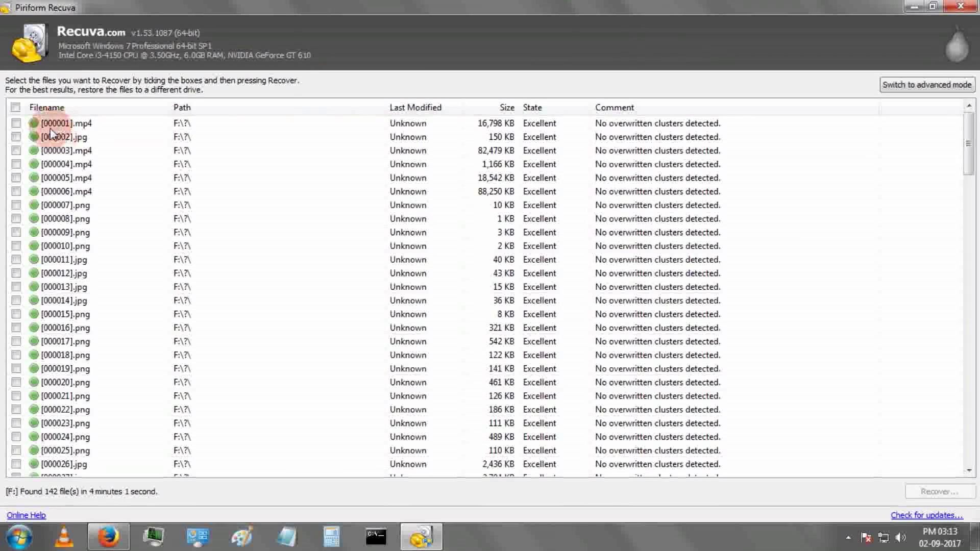
pyautogui.click(486, 127)
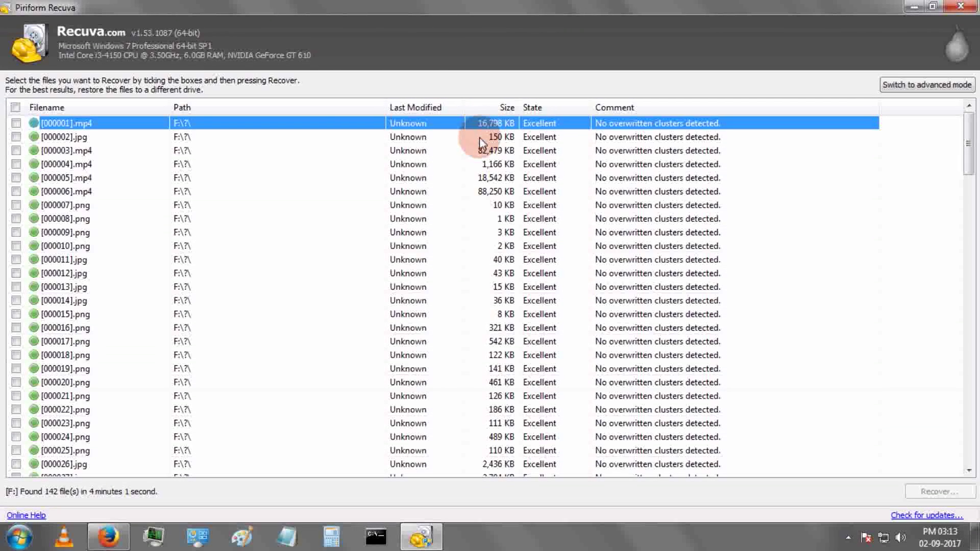
pyautogui.click(72, 139)
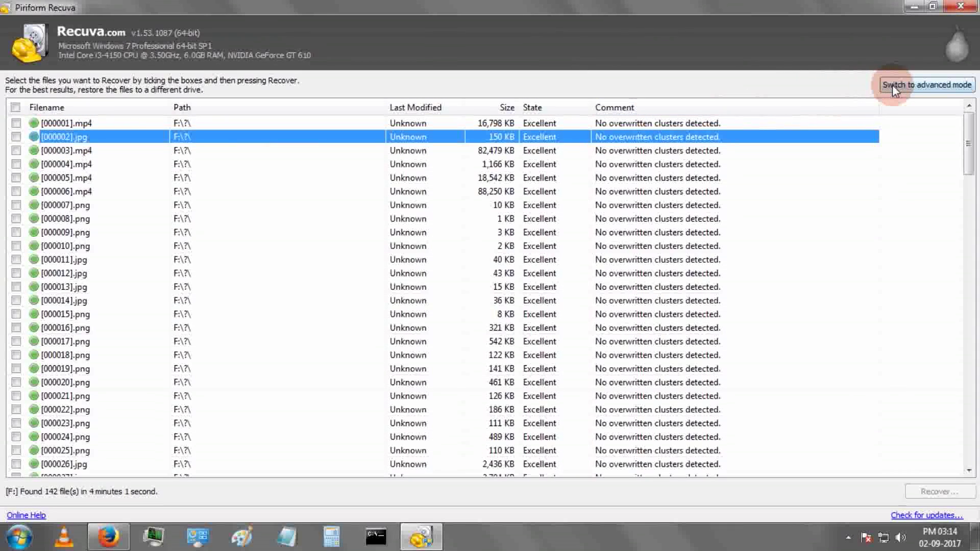
# Switch results to Thumbnails View and tick [000001].mp4 and [000002].jpg
pyautogui.rightClick(901, 163)
pyautogui.moveTo(850, 283)
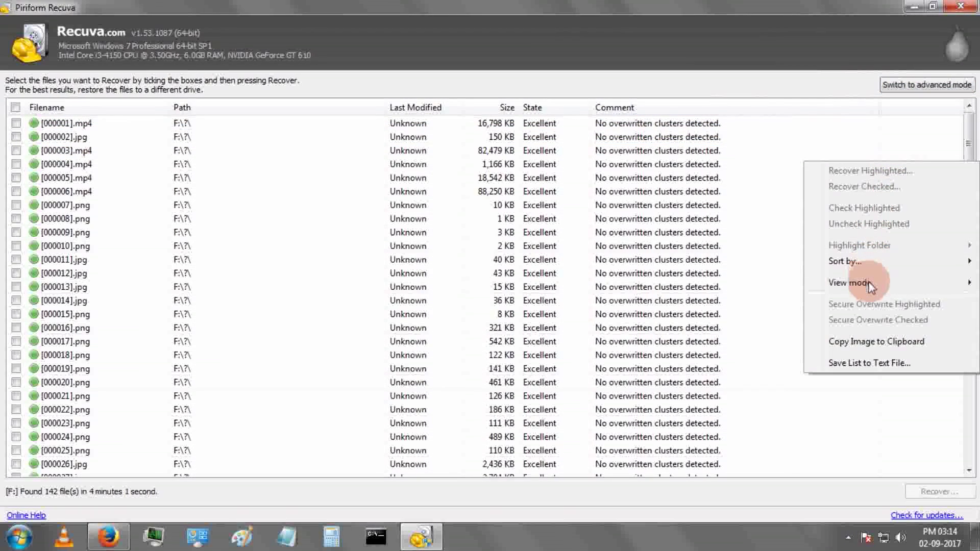
pyautogui.click(726, 314)
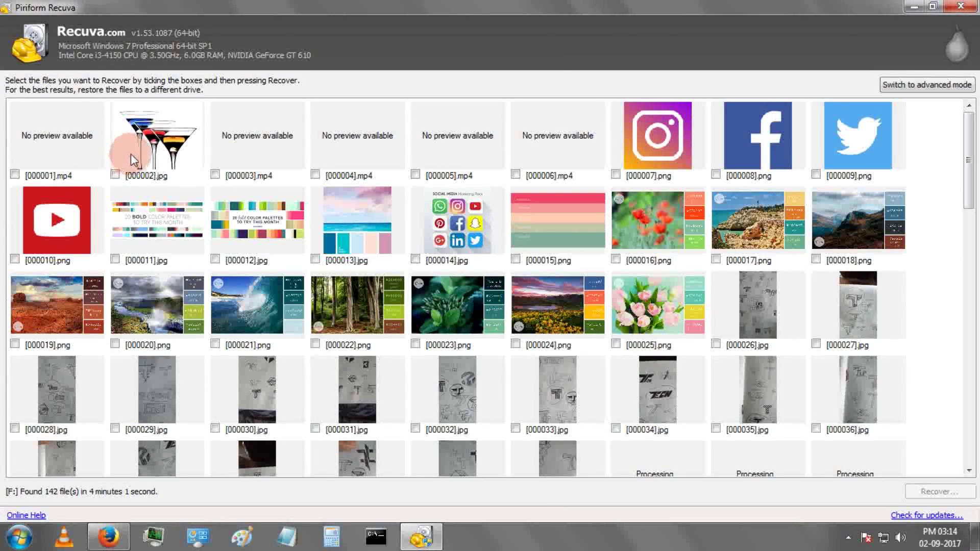
pyautogui.click(16, 174)
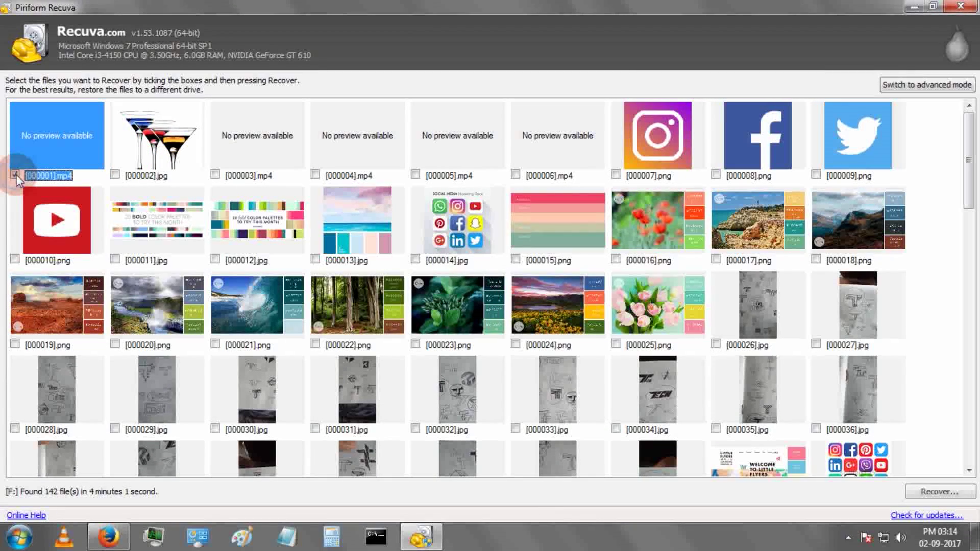
pyautogui.click(113, 175)
pyautogui.click(114, 174)
pyautogui.moveTo(257, 220)
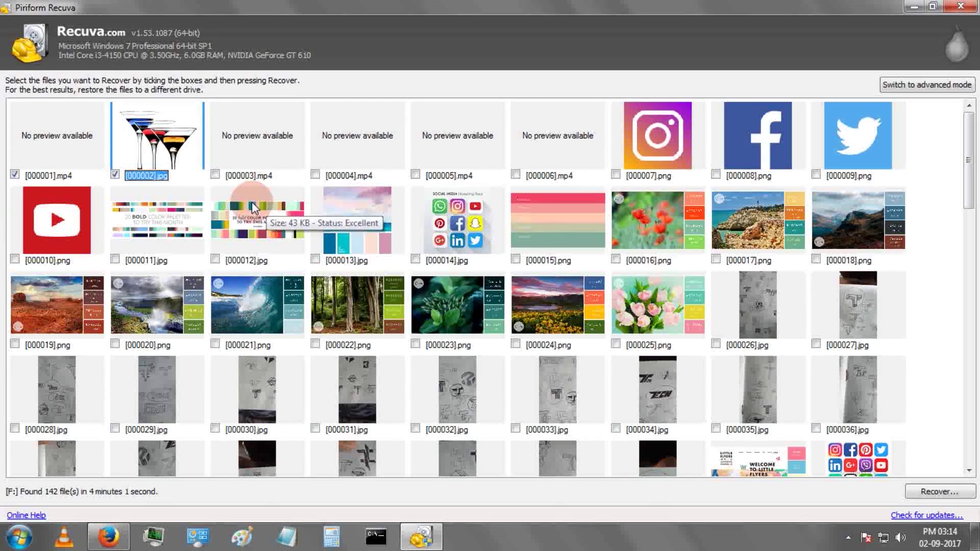
# Recover the two ticked files to the Desktop
pyautogui.click(924, 491)
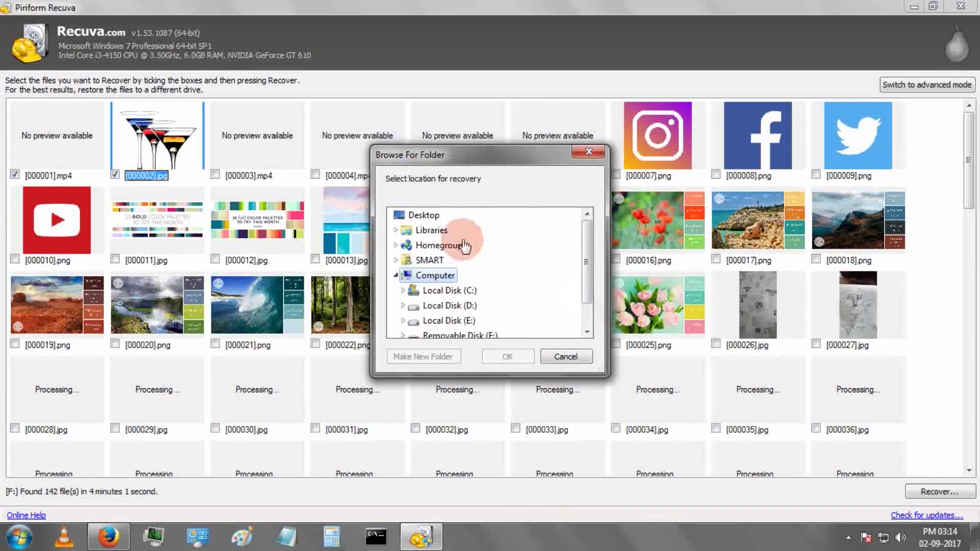
pyautogui.click(427, 216)
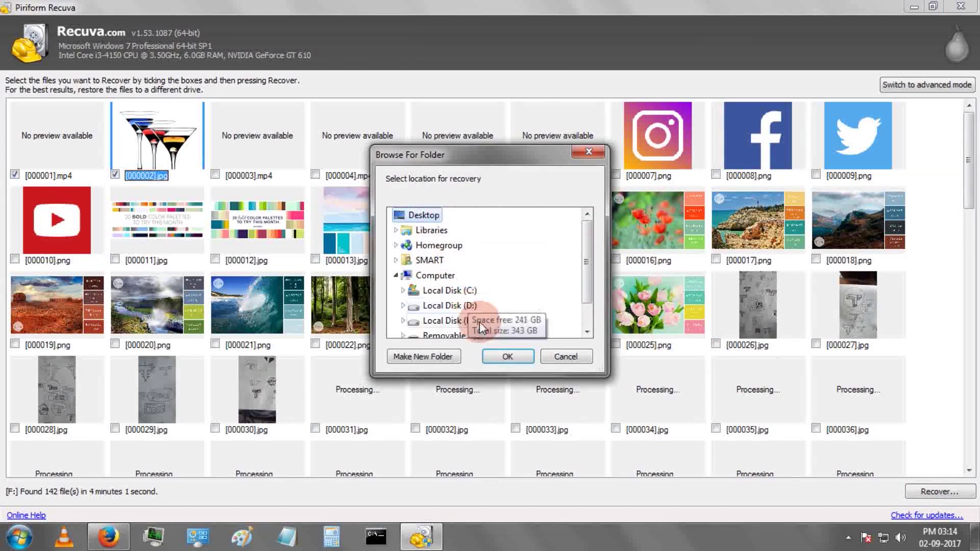
pyautogui.click(505, 356)
pyautogui.click(600, 379)
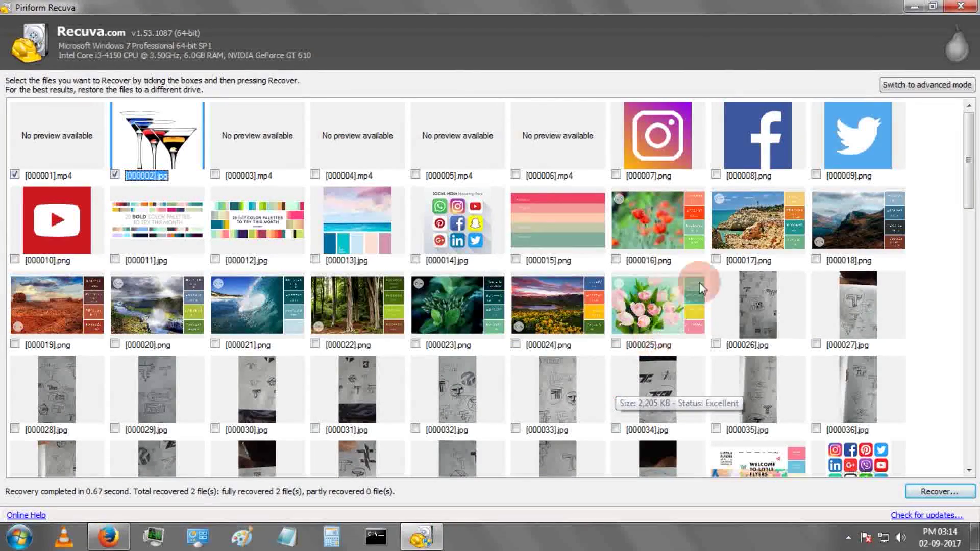
# Close Recuva and play the recovered [000001] video from the desktop in VLC
pyautogui.click(959, 7)
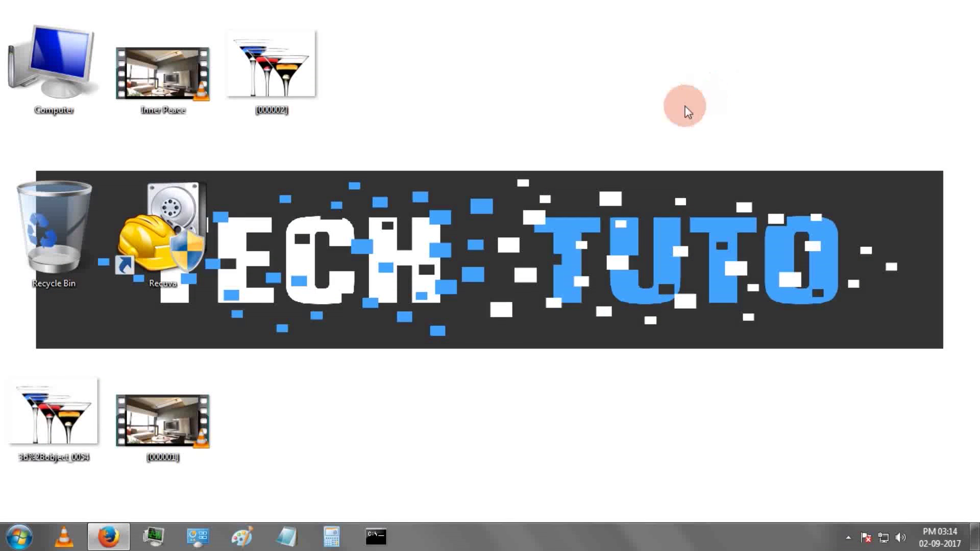
pyautogui.doubleClick(206, 393)
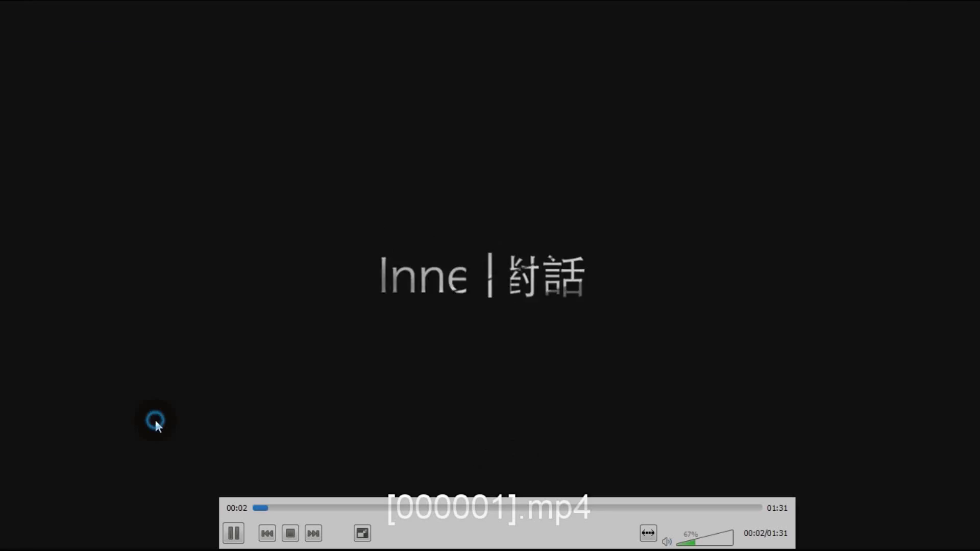